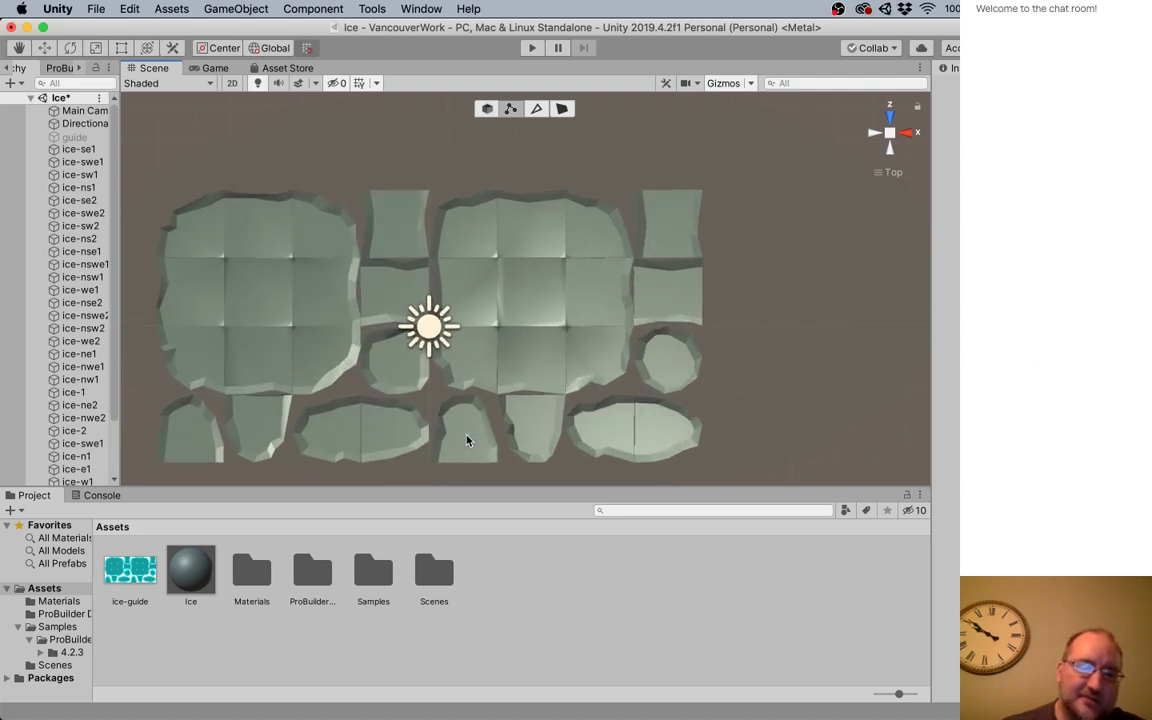
# Pan across the ice tiles, recentre on the layout, and orbit from Top to an Iso perspective.
pyautogui.moveTo(465, 440)
pyautogui.mouseDown(button='middle')
pyautogui.moveTo(640, 387)
pyautogui.moveTo(515, 387)
pyautogui.mouseUp(button='middle')
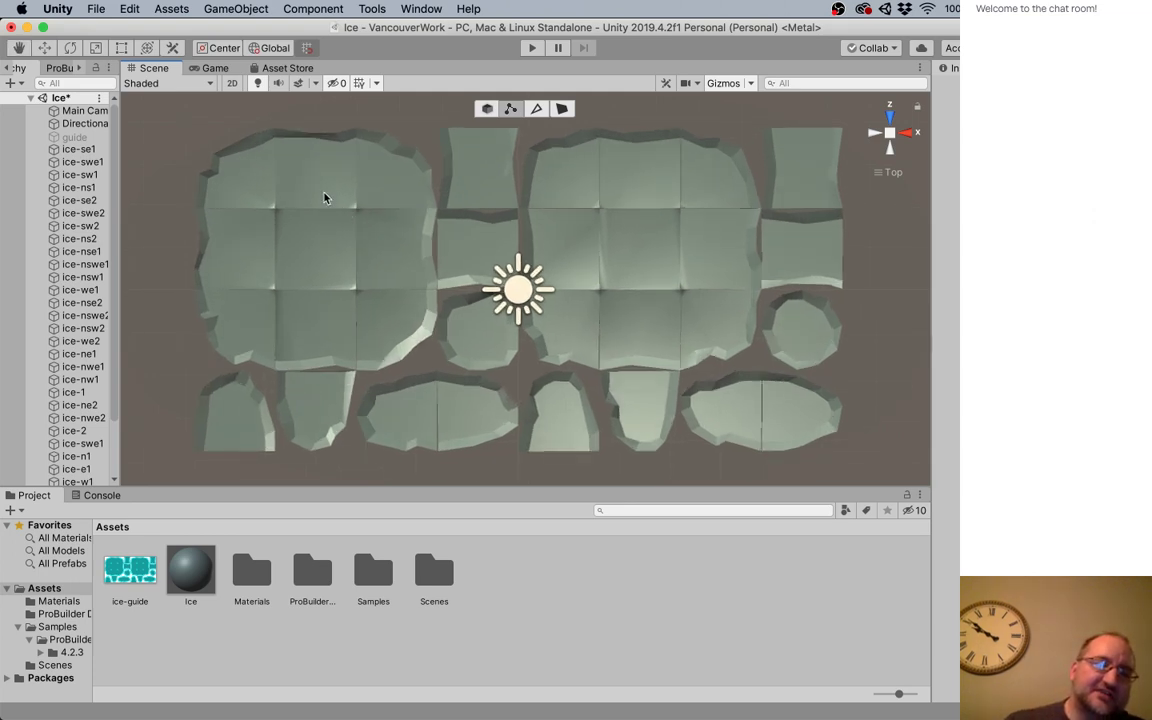
pyautogui.scroll(2, 340, 200)
pyautogui.moveTo(352, 208)
pyautogui.mouseDown(button='middle')
pyautogui.moveTo(463, 190)
pyautogui.moveTo(264, 184)
pyautogui.moveTo(314, 190)
pyautogui.mouseUp(button='middle')
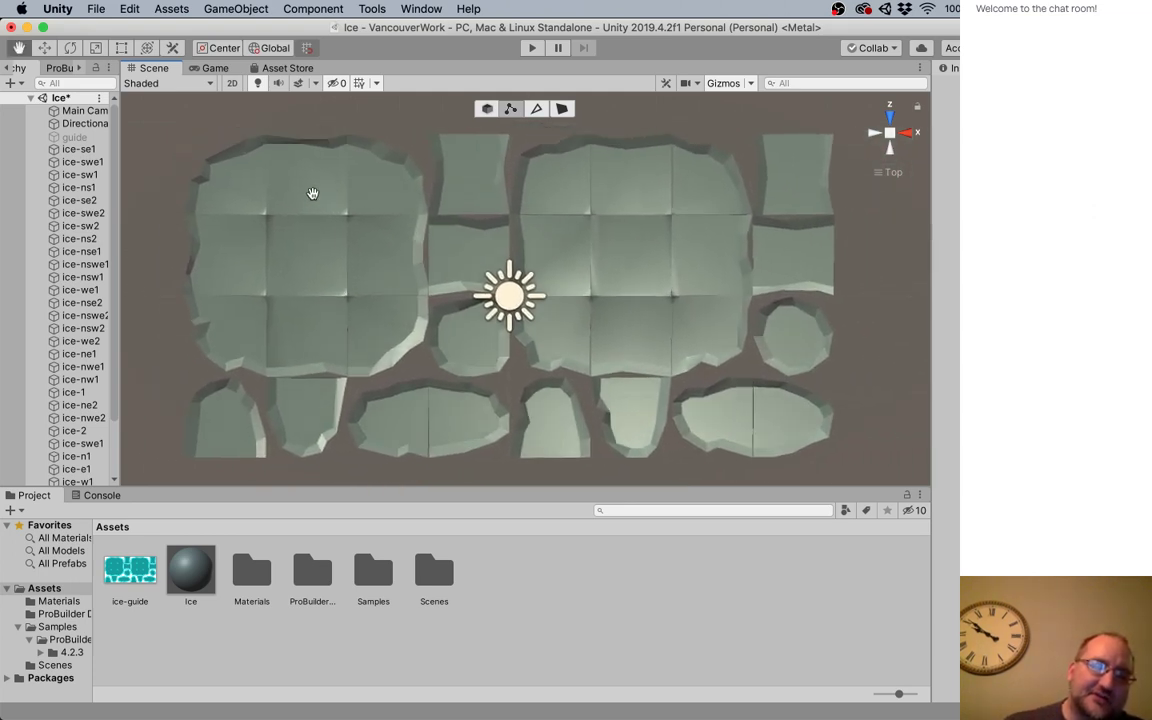
pyautogui.moveTo(373, 393)
pyautogui.keyDown('alt'); pyautogui.mouseDown()
pyautogui.moveTo(390, 262)
pyautogui.moveTo(494, 145)
pyautogui.moveTo(617, 231)
pyautogui.moveTo(766, 162)
pyautogui.moveTo(393, 108)
pyautogui.moveTo(360, 368)
pyautogui.moveTo(347, 383)
pyautogui.moveTo(386, 465)
pyautogui.moveTo(366, 448)
pyautogui.mouseUp(); pyautogui.keyUp('alt')
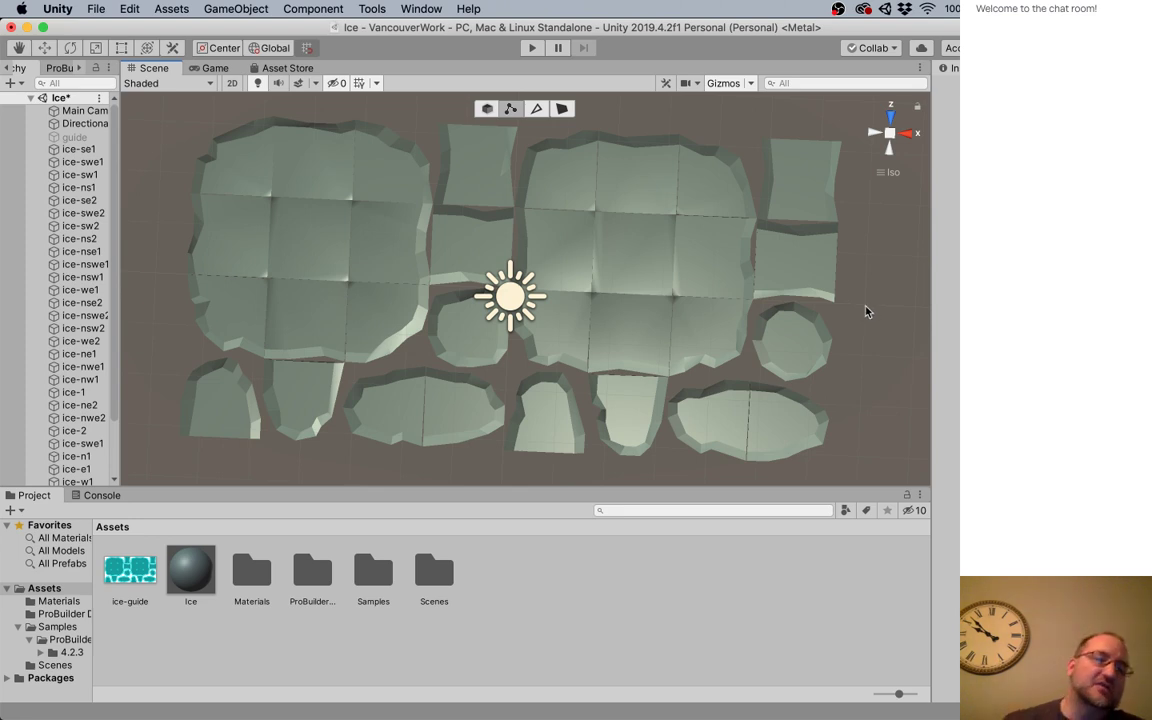
pyautogui.scroll(2, 290, 211)
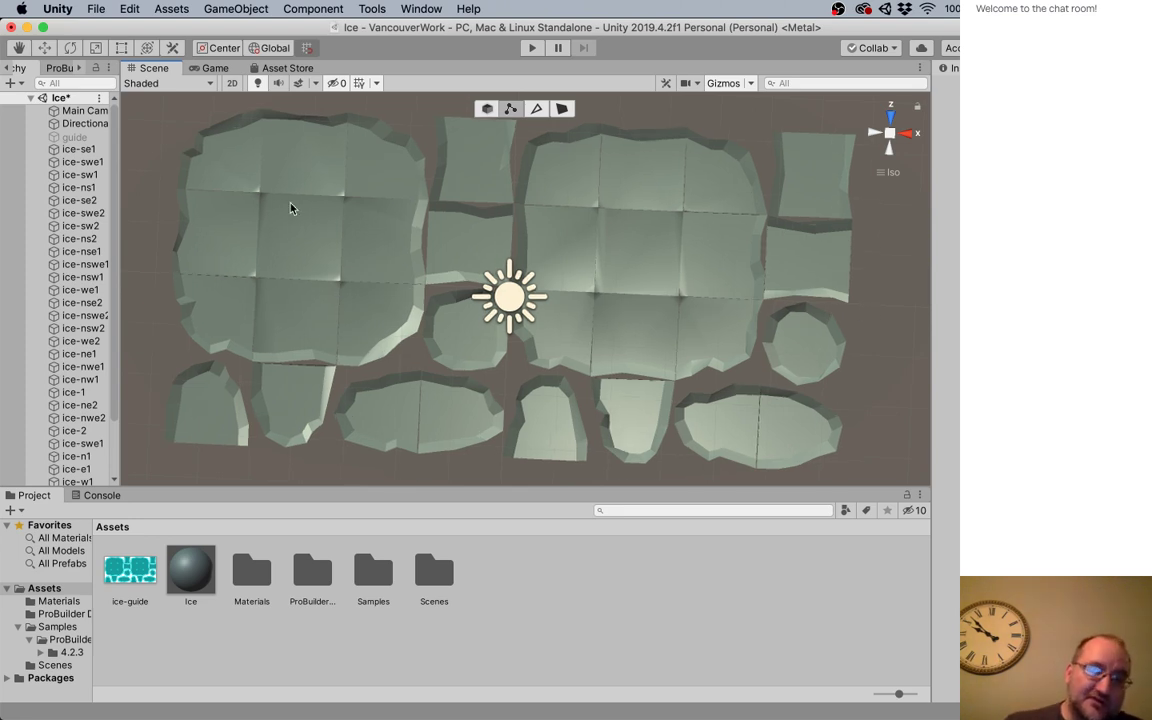
pyautogui.scroll(3, 293, 198)
pyautogui.scroll(2, 285, 203)
pyautogui.scroll(2, 352, 221)
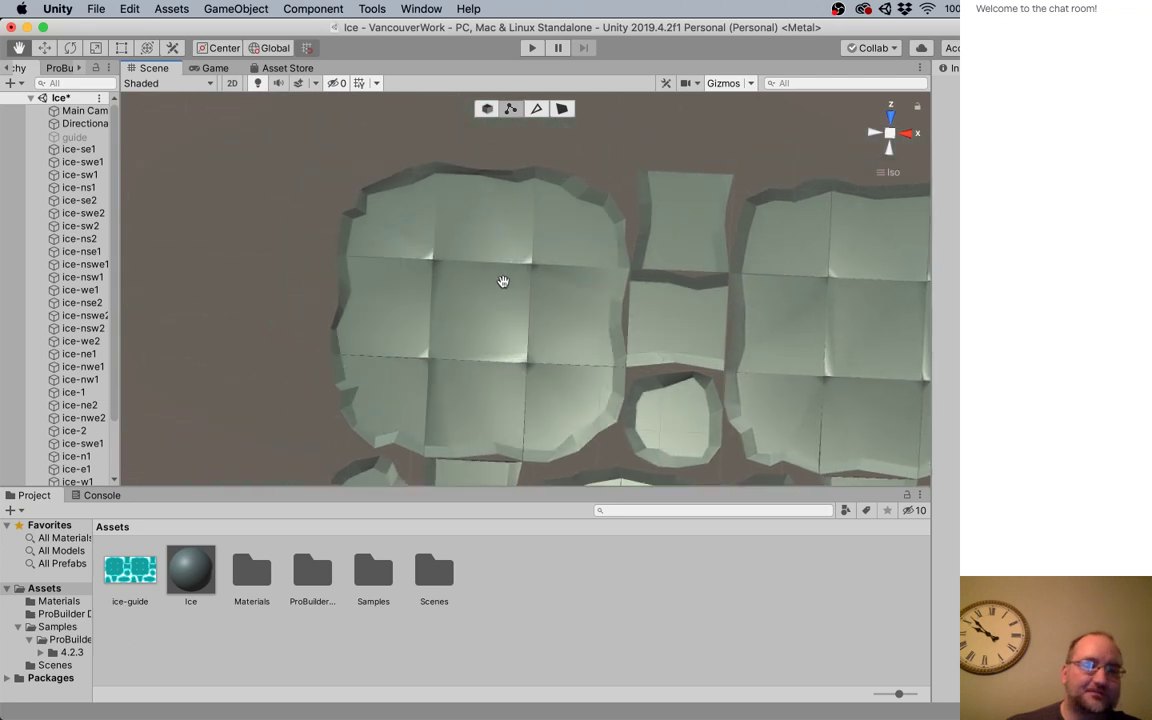
pyautogui.scroll(2, 427, 272)
pyautogui.scroll(2, 427, 274)
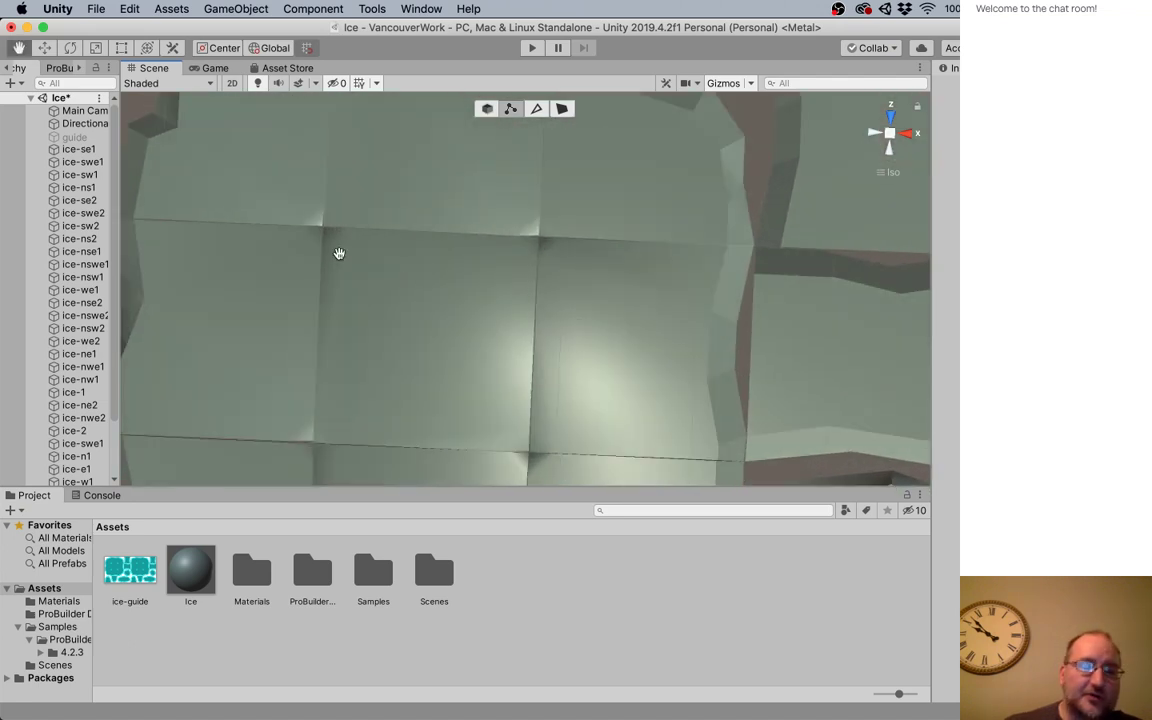
pyautogui.moveTo(337, 252); pyautogui.dragTo(435, 361, button='middle')
pyautogui.scroll(2, 427, 347)
pyautogui.scroll(3, 427, 347)
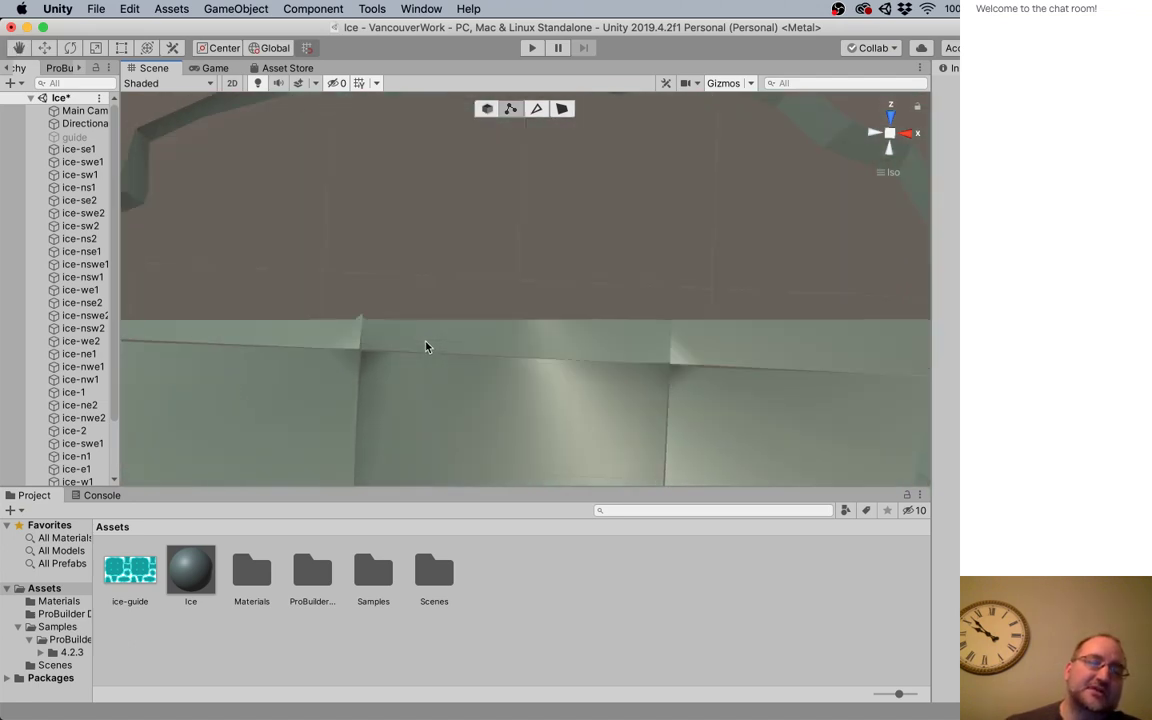
pyautogui.scroll(-3, 426, 347)
pyautogui.scroll(-2, 447, 378)
pyautogui.moveTo(447, 380); pyautogui.dragTo(450, 280, button='middle')
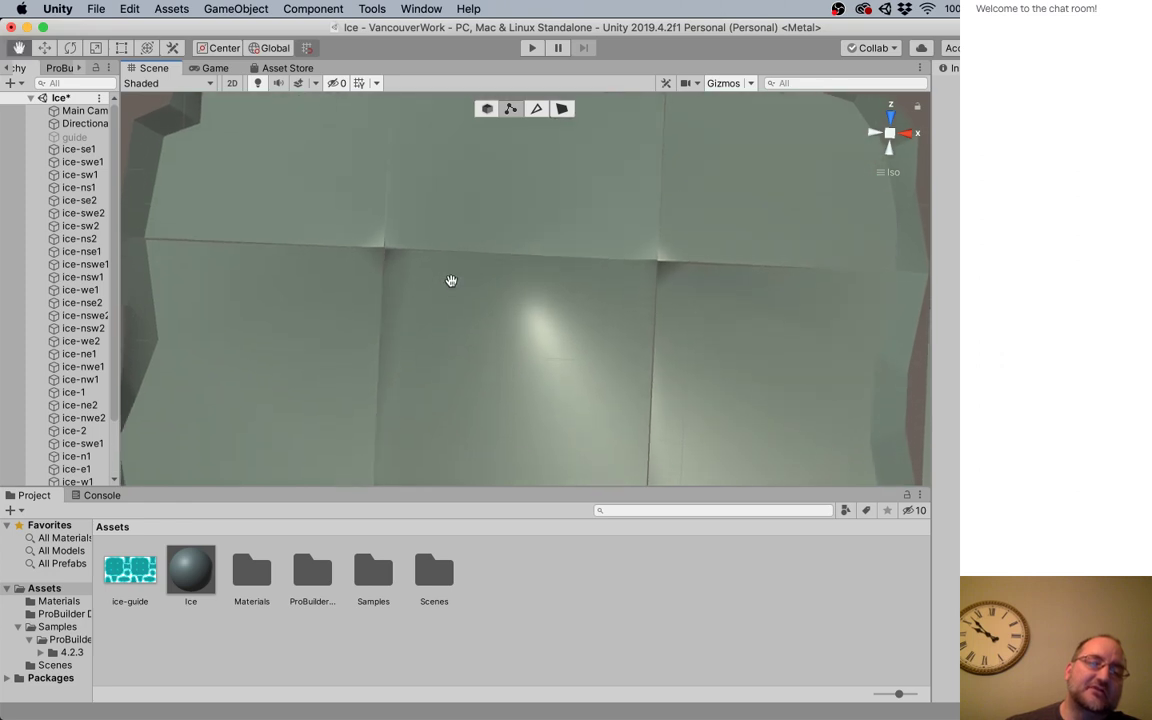
pyautogui.scroll(-2, 455, 303)
pyautogui.scroll(-2, 453, 303)
pyautogui.scroll(-2, 453, 303)
pyautogui.scroll(-2, 499, 311)
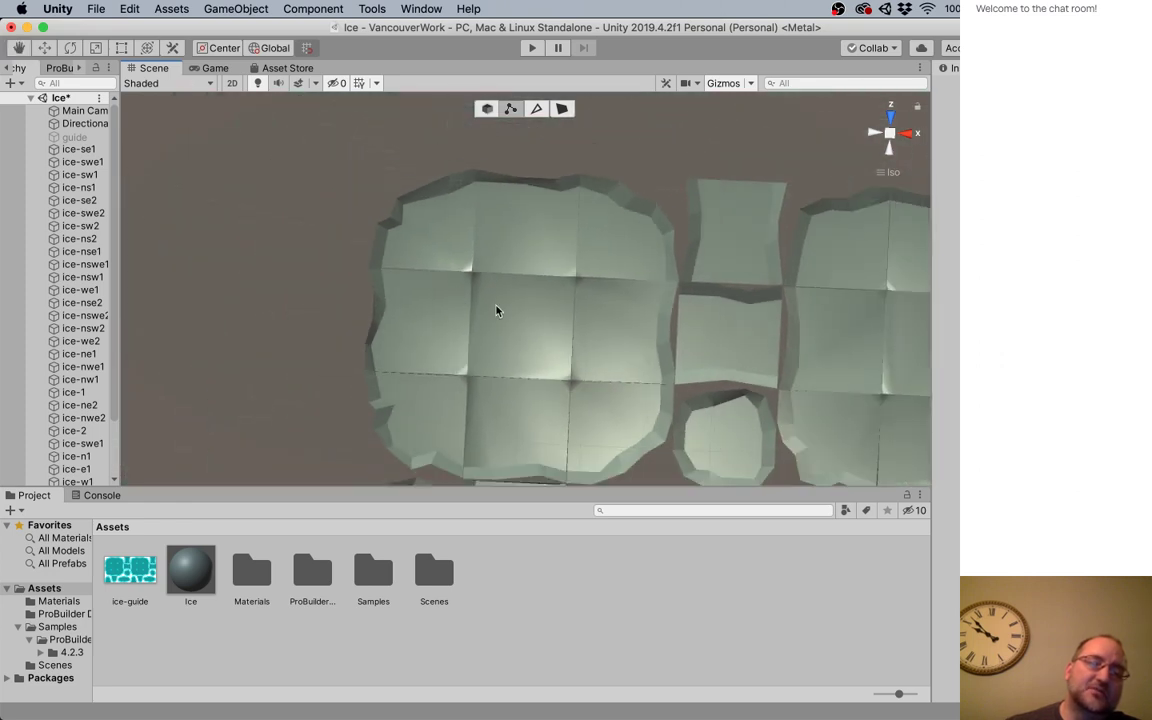
pyautogui.scroll(1, 504, 283)
pyautogui.moveTo(504, 283)
pyautogui.mouseDown(button='middle')
pyautogui.moveTo(311, 232)
pyautogui.moveTo(339, 267)
pyautogui.mouseUp(button='middle')
pyautogui.scroll(-1, 339, 280)
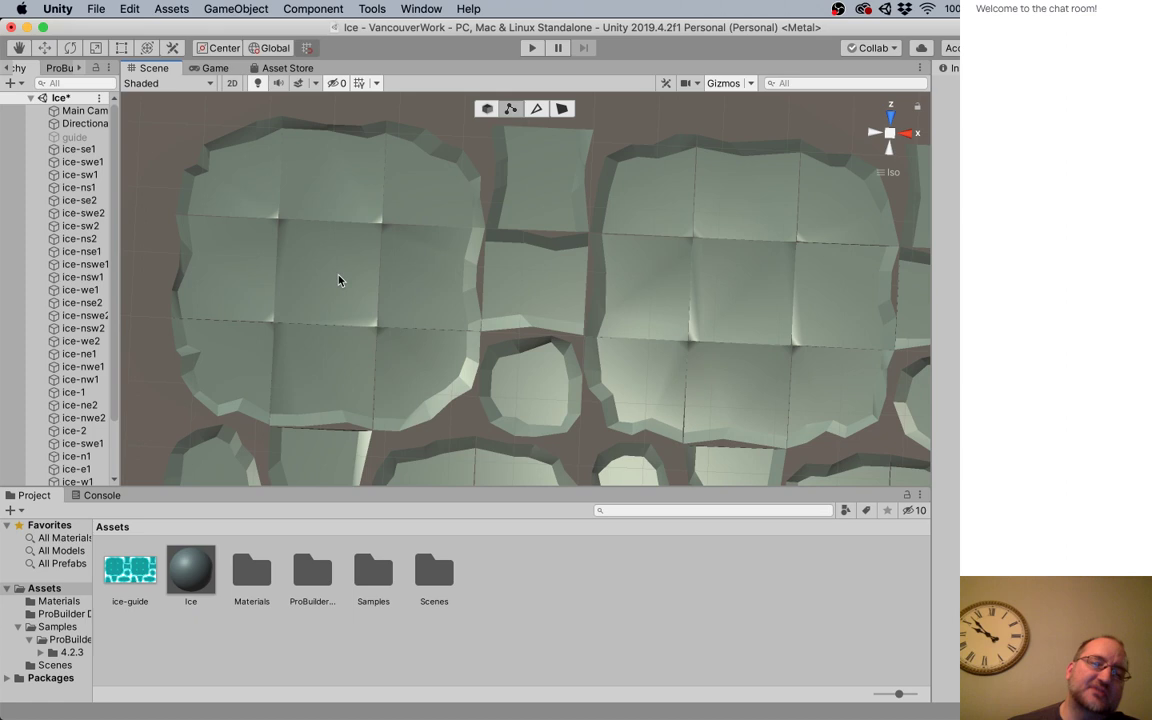
pyautogui.scroll(-2, 329, 285)
pyautogui.scroll(-2, 329, 285)
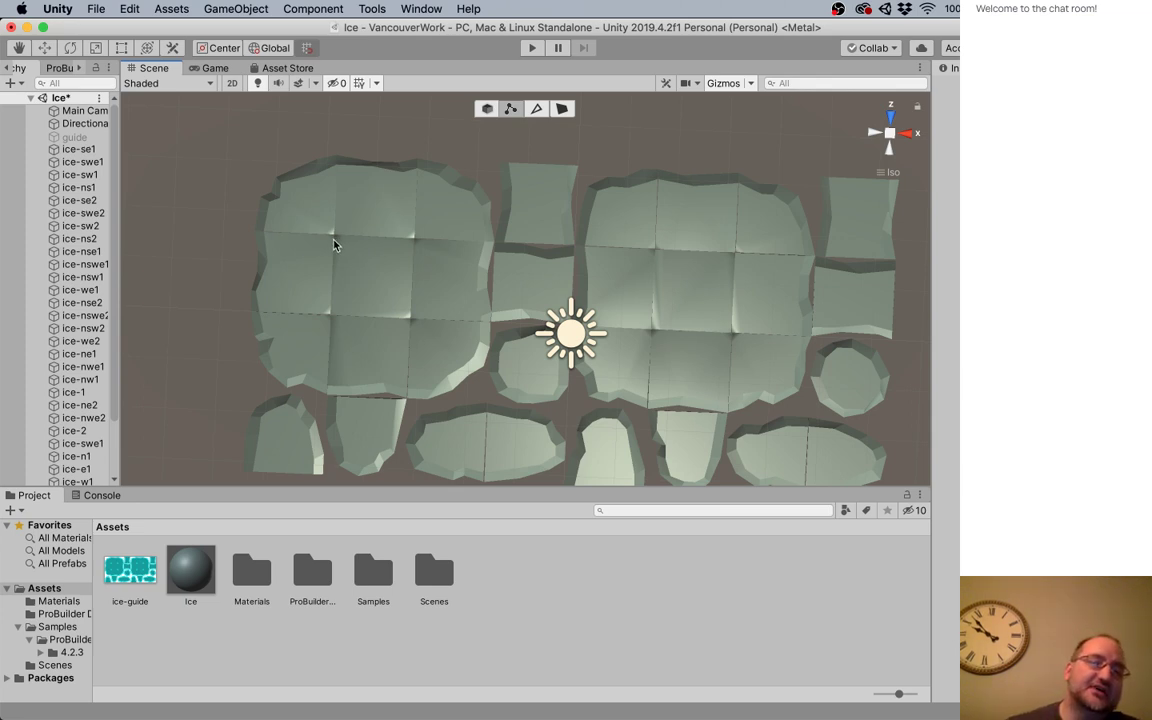
pyautogui.scroll(1, 333, 247)
pyautogui.scroll(2, 333, 247)
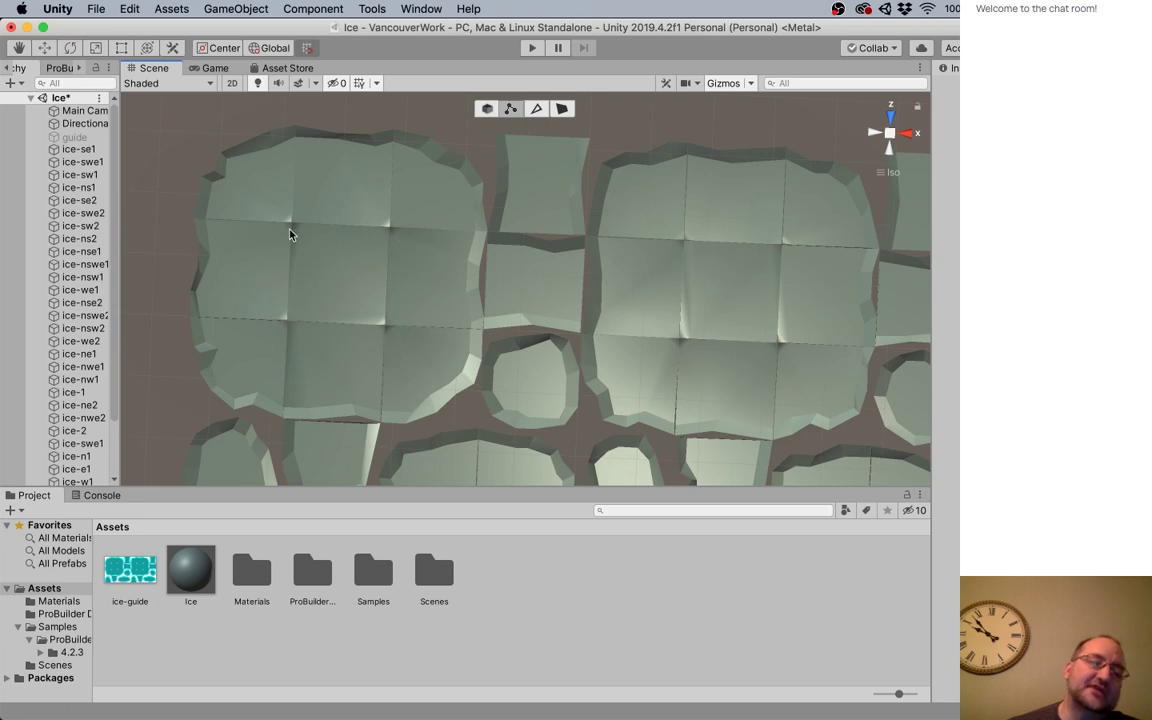
pyautogui.scroll(-3, 362, 318)
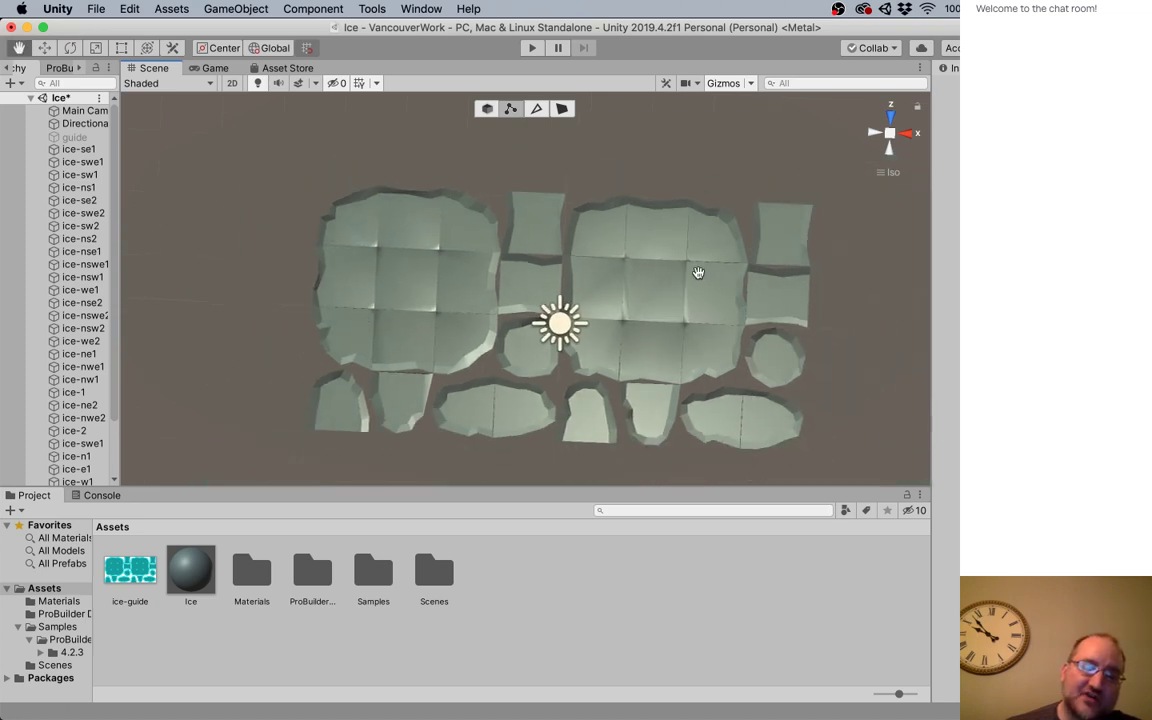
pyautogui.moveTo(697, 270)
pyautogui.mouseDown(button='middle')
pyautogui.moveTo(596, 222)
pyautogui.moveTo(571, 249)
pyautogui.mouseUp(button='middle')
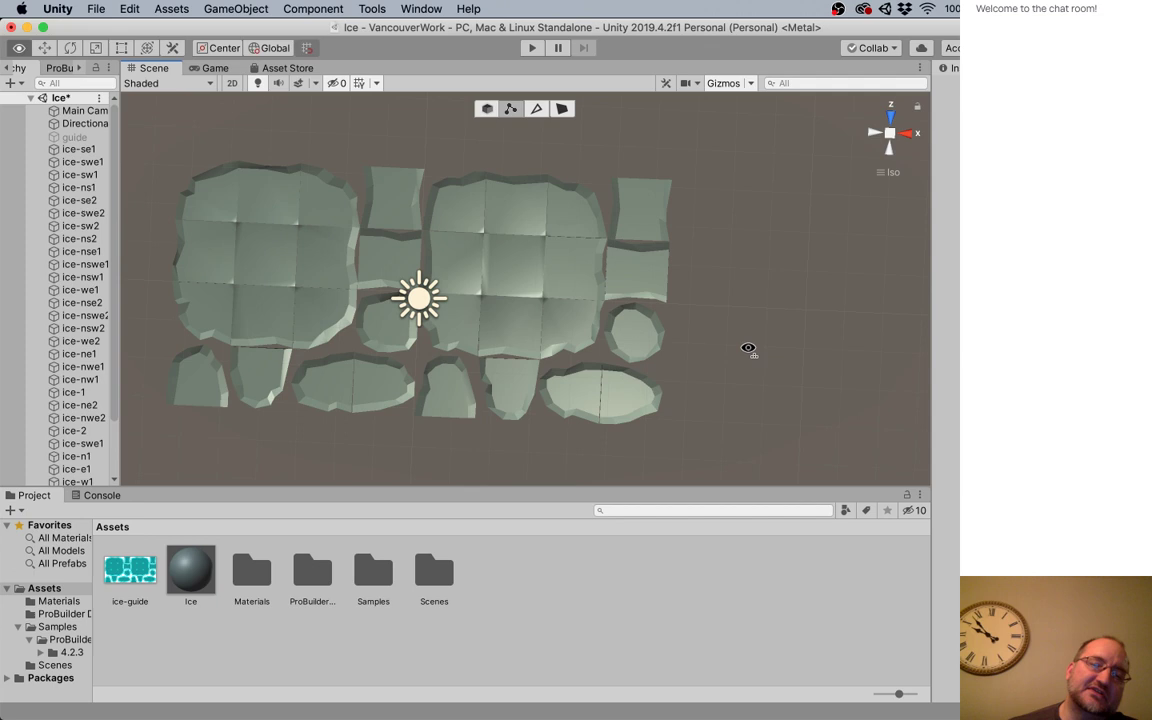
pyautogui.moveTo(751, 347)
pyautogui.keyDown('alt'); pyautogui.mouseDown()
pyautogui.moveTo(787, 213)
pyautogui.moveTo(707, 154)
pyautogui.mouseUp(); pyautogui.keyUp('alt')
pyautogui.moveTo(722, 324)
pyautogui.mouseDown(button='middle')
pyautogui.moveTo(797, 321)
pyautogui.moveTo(736, 433)
pyautogui.mouseUp(button='middle')
pyautogui.moveTo(736, 433)
pyautogui.keyDown('alt'); pyautogui.mouseDown()
pyautogui.moveTo(710, 406)
pyautogui.moveTo(789, 290)
pyautogui.moveTo(789, 368)
pyautogui.moveTo(751, 349)
pyautogui.mouseUp(); pyautogui.keyUp('alt')
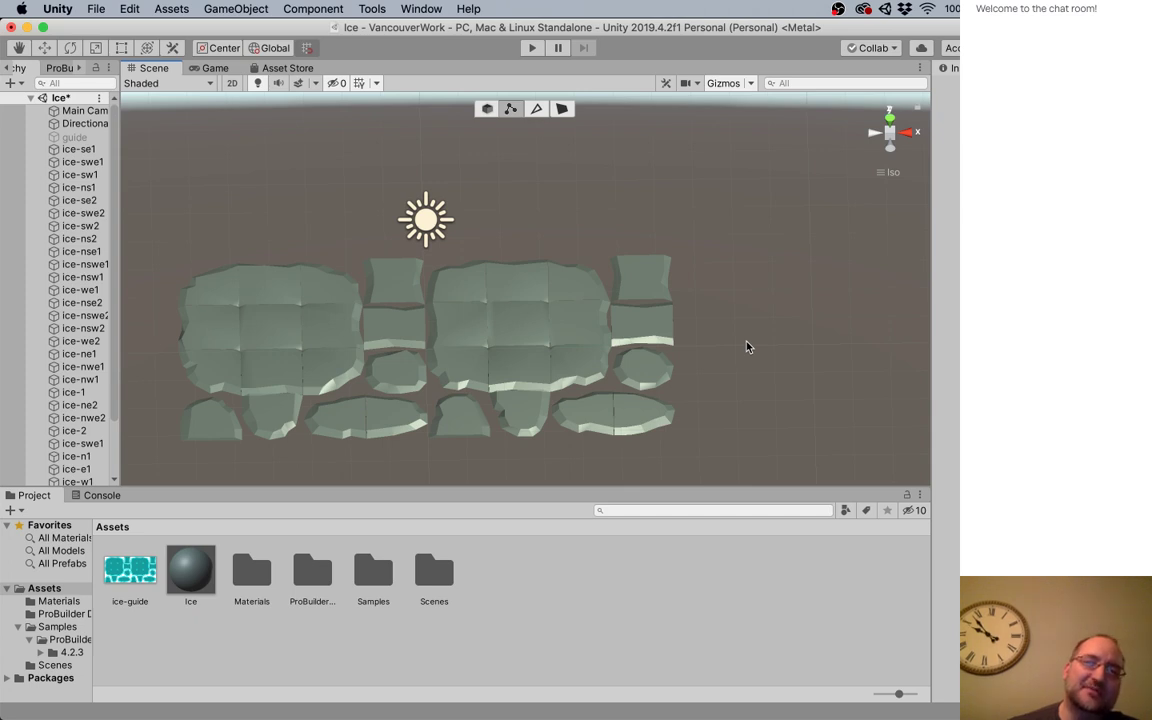
pyautogui.scroll(2, 746, 346)
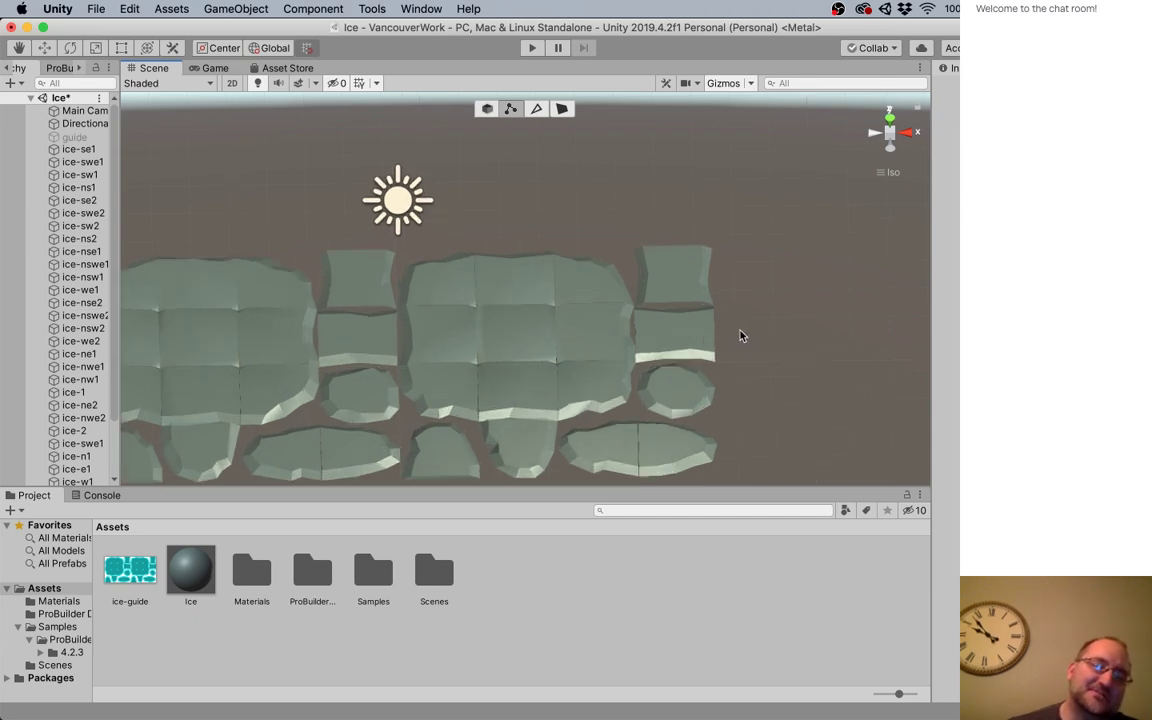
pyautogui.scroll(3, 740, 350)
pyautogui.moveTo(540, 405)
pyautogui.keyDown('alt'); pyautogui.mouseDown()
pyautogui.moveTo(634, 302)
pyautogui.moveTo(580, 360)
pyautogui.mouseUp(); pyautogui.keyUp('alt')
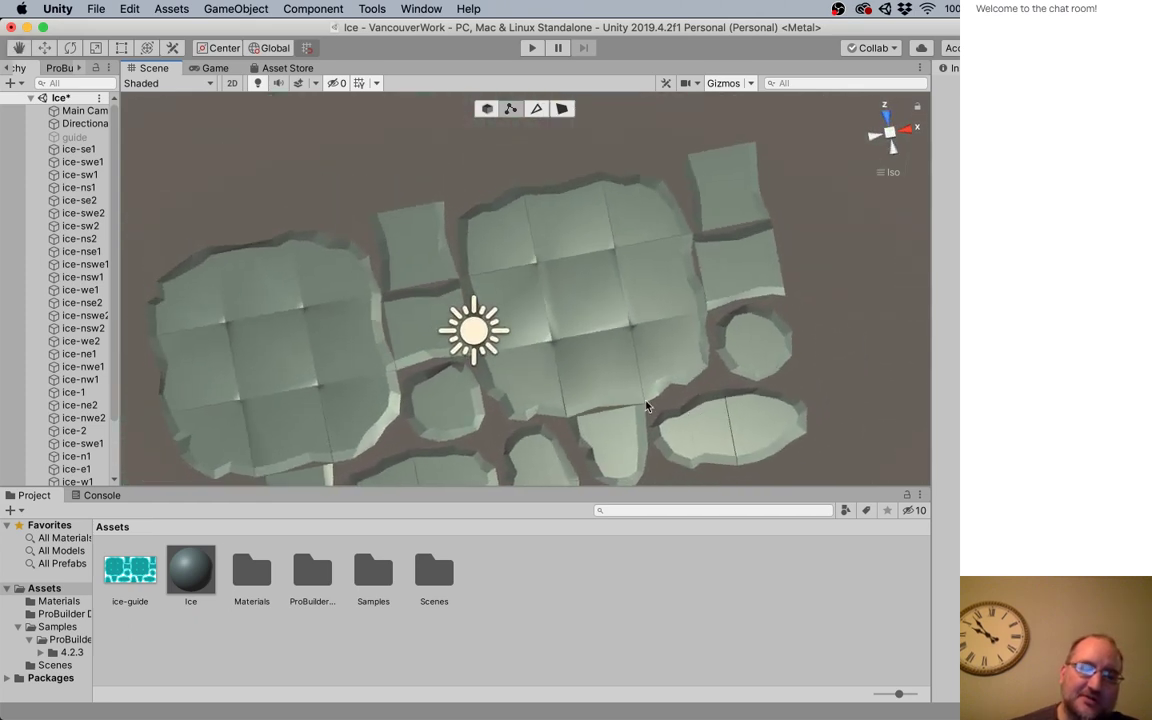
pyautogui.moveTo(594, 380); pyautogui.dragTo(609, 263, button='middle')
pyautogui.keyDown('alt'); pyautogui.moveTo(609, 263); pyautogui.dragTo(643, 352); pyautogui.keyUp('alt')
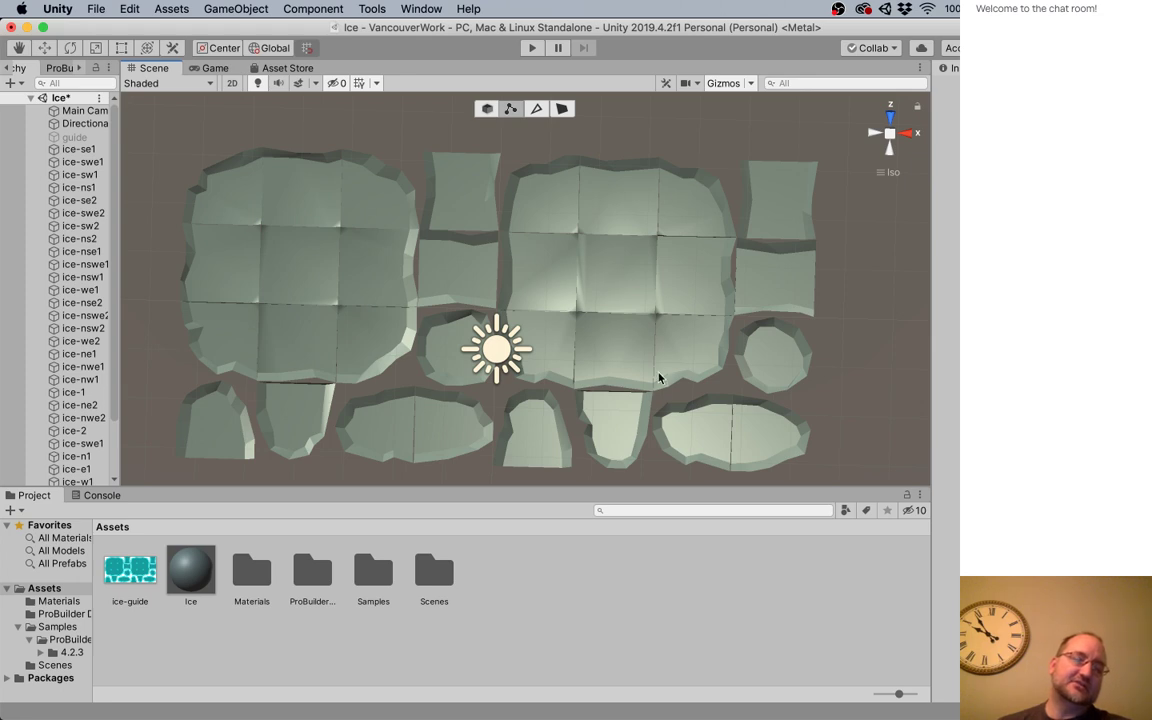
# Tilt the Scene view to see the tiles in perspective, then bring up the macOS app switcher.
pyautogui.moveTo(720, 452)
pyautogui.keyDown('alt'); pyautogui.mouseDown()
pyautogui.moveTo(755, 260)
pyautogui.moveTo(740, 450)
pyautogui.mouseUp(); pyautogui.keyUp('alt')
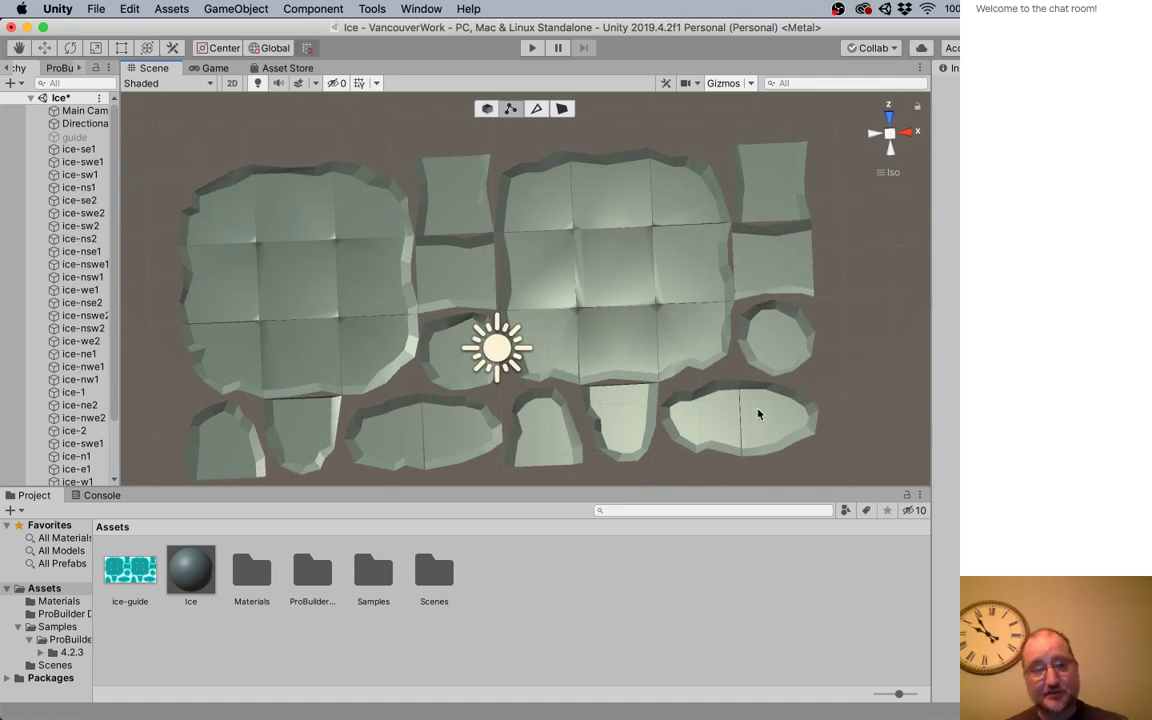
pyautogui.scroll(-2, 740, 405)
pyautogui.scroll(2, 678, 380)
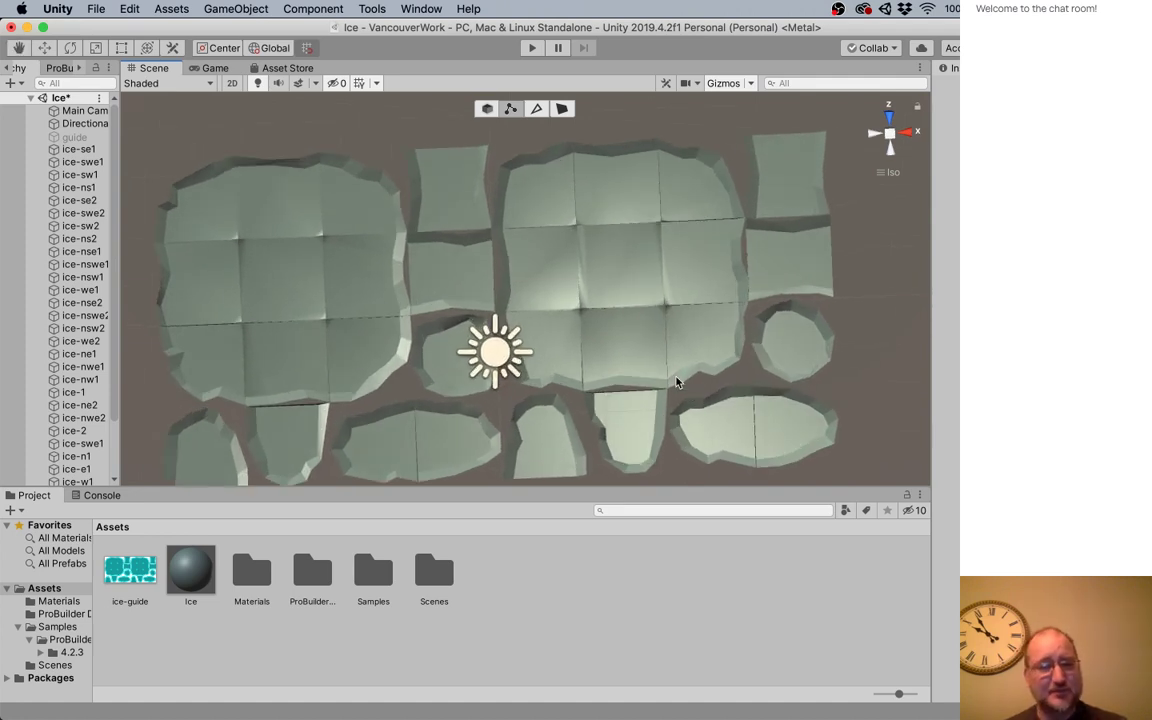
pyautogui.scroll(-2, 670, 379)
pyautogui.press('super+Tab')
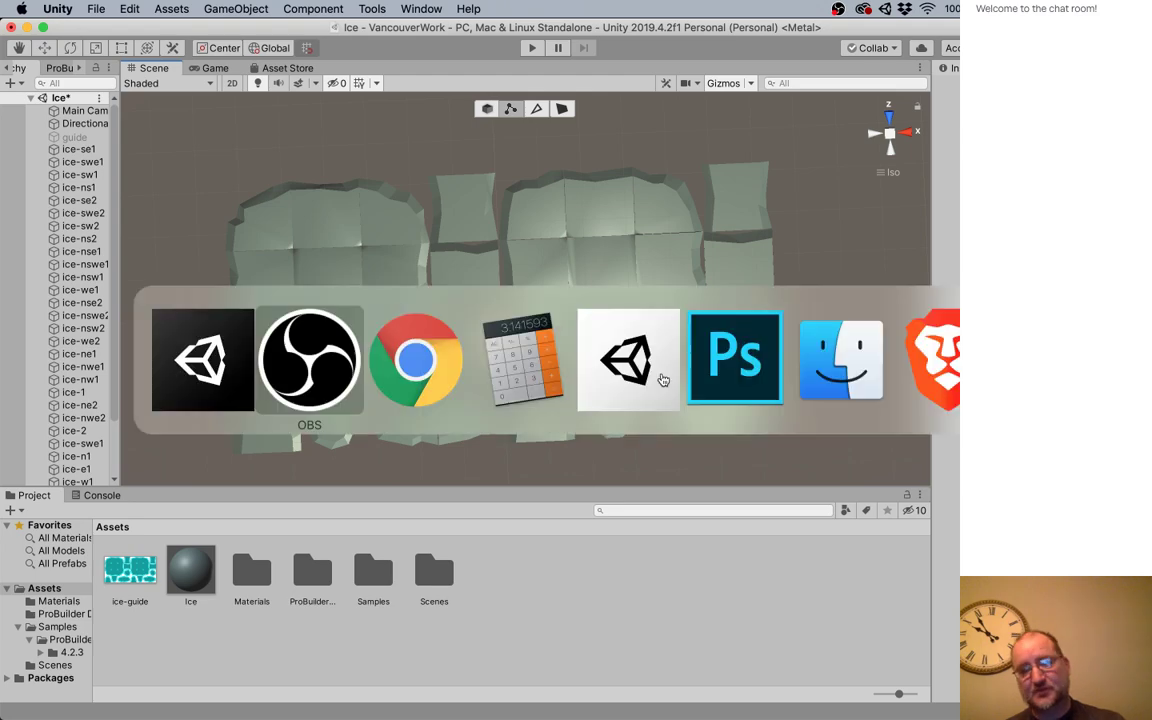